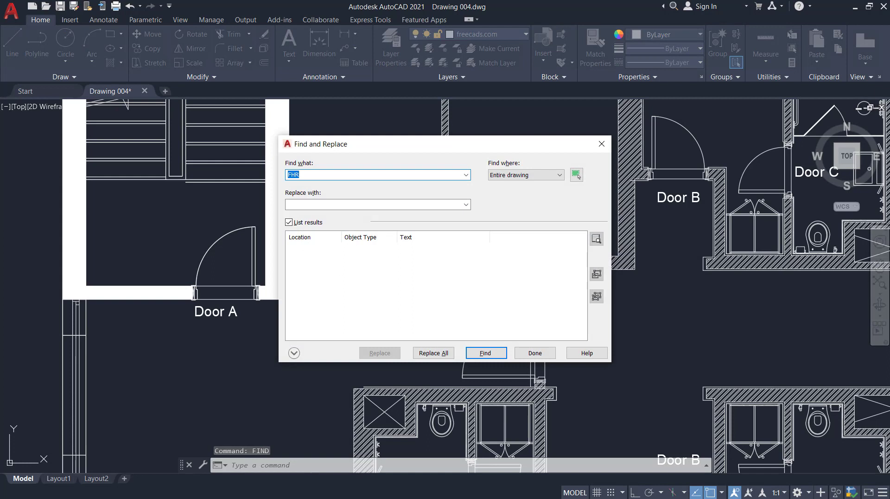
- Search the entire drawing for the text FHR with results listed, and close Find and Replace
{"action": "left_click_drag", "start_coordinate": [381, 149], "coordinate": [510, 261]}
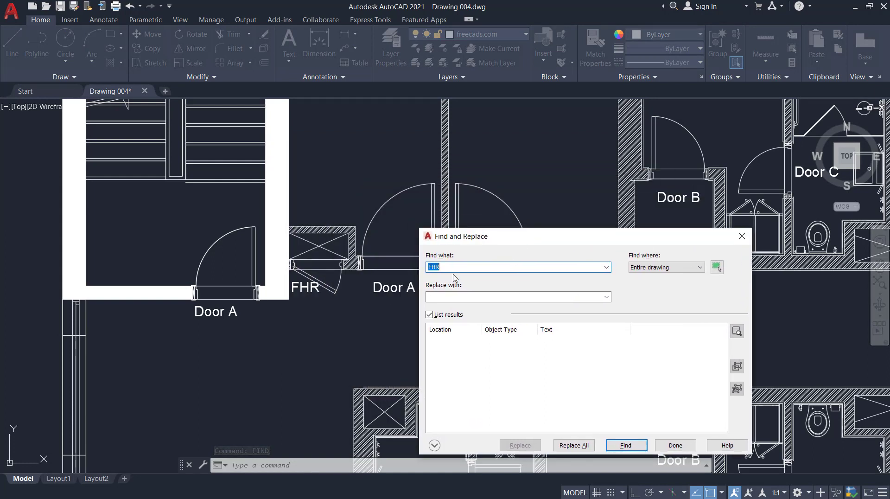
{"action": "left_click_drag", "start_coordinate": [487, 238], "coordinate": [469, 239]}
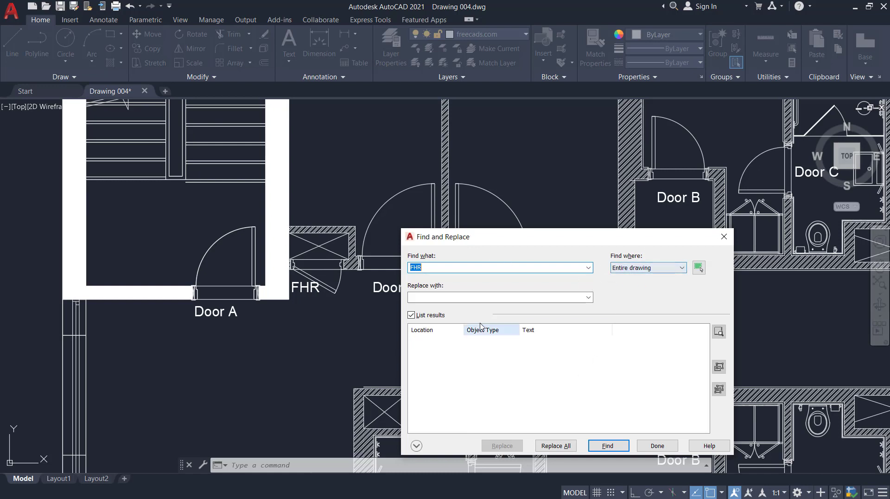
{"action": "left_click", "coordinate": [603, 445]}
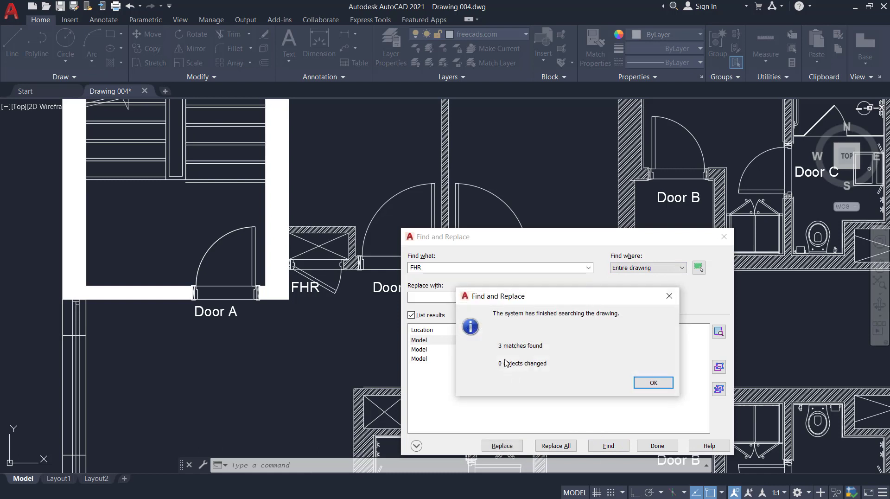
{"action": "left_click_drag", "start_coordinate": [570, 299], "coordinate": [467, 297]}
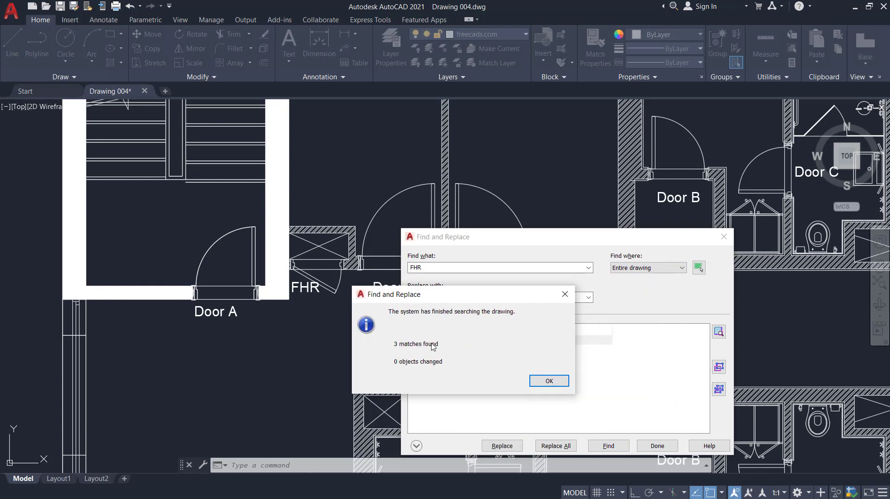
{"action": "left_click", "coordinate": [565, 294]}
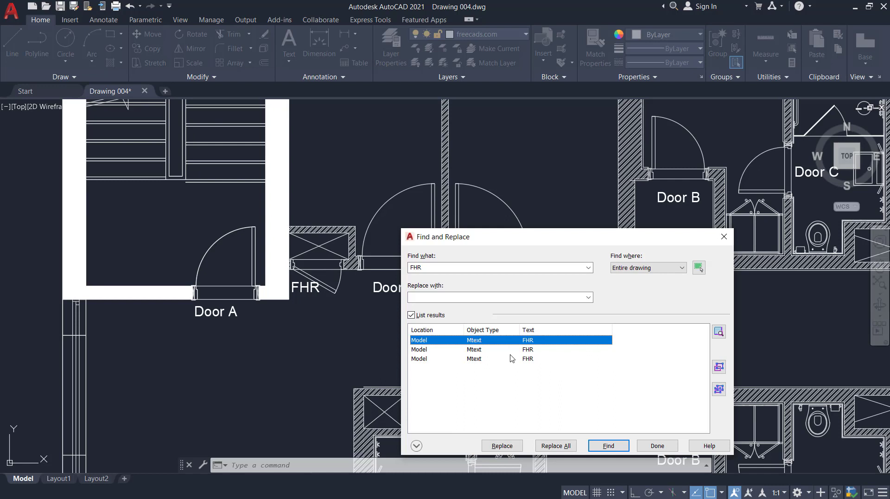
{"action": "left_click", "coordinate": [723, 238]}
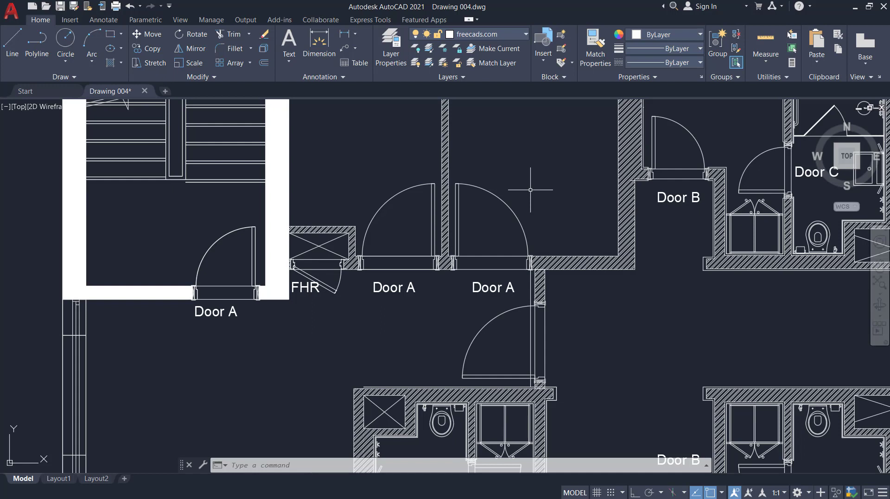
- Start a new data extraction and save it as "data extraction demo" in the Demo Files folder
{"action": "type", "text": "DATA"}
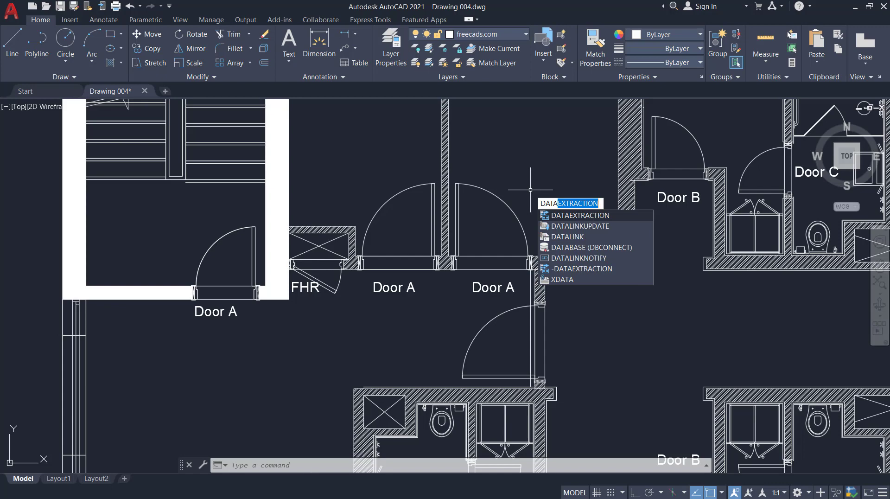
{"action": "key", "text": "Return"}
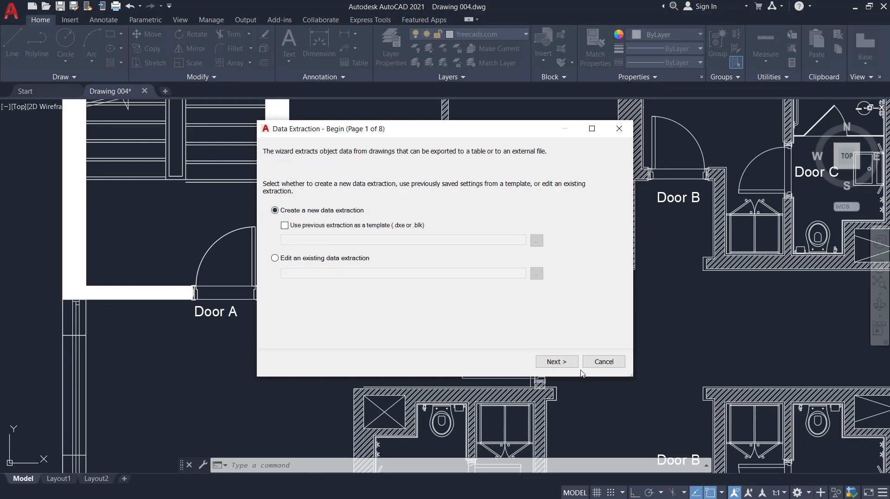
{"action": "left_click", "coordinate": [550, 361]}
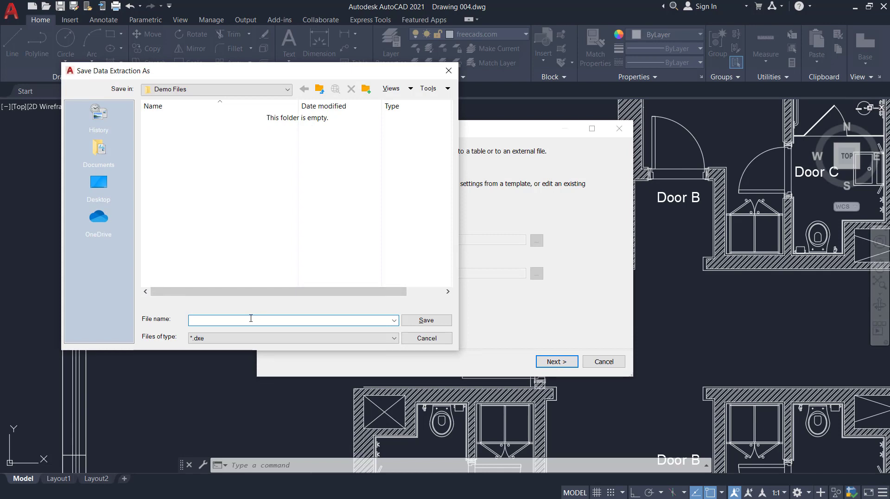
{"action": "type", "text": "data extraction demo"}
{"action": "key", "text": "Return"}
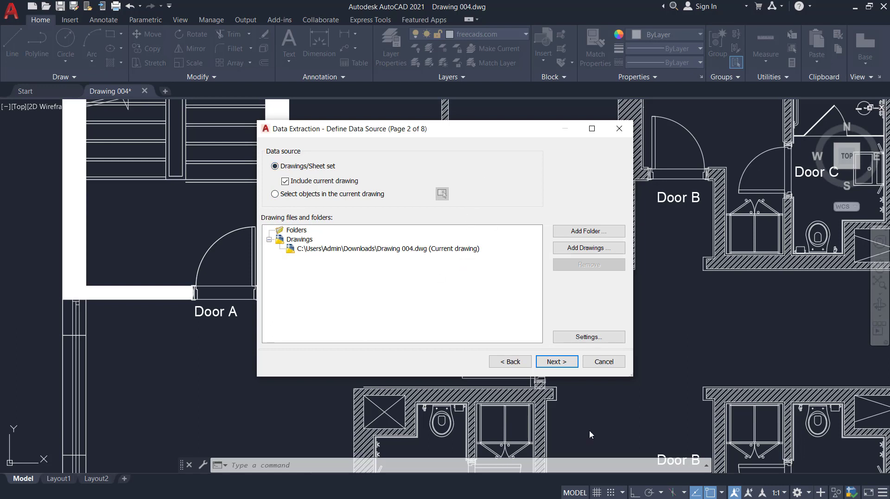
- Use the current drawing as the data source and restrict the object list to display blocks with attributes only
{"action": "left_click", "coordinate": [567, 363]}
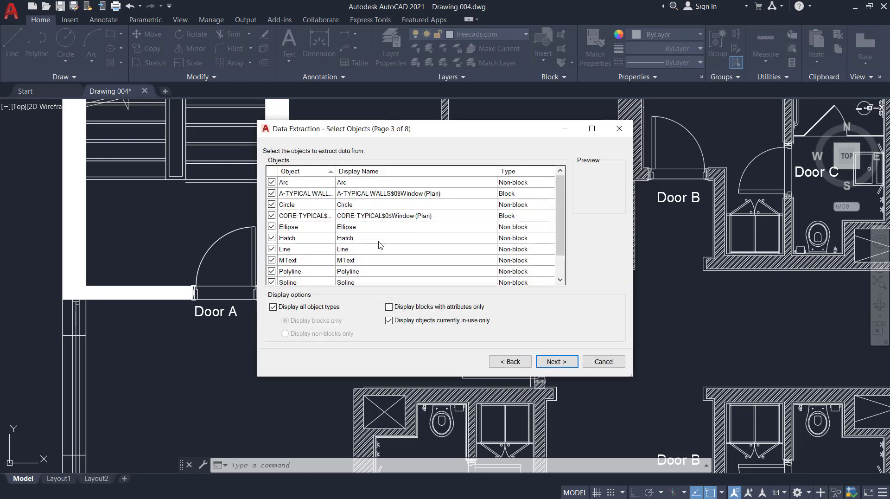
{"action": "left_click", "coordinate": [388, 307]}
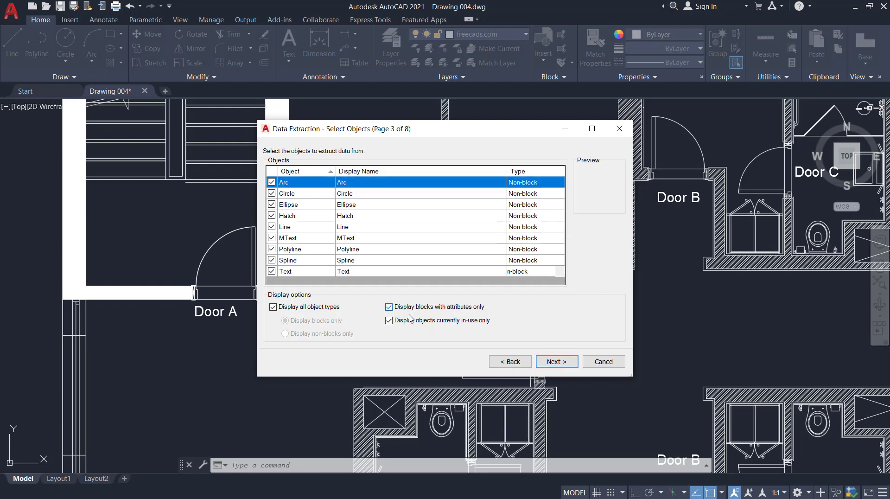
{"action": "left_click", "coordinate": [546, 362]}
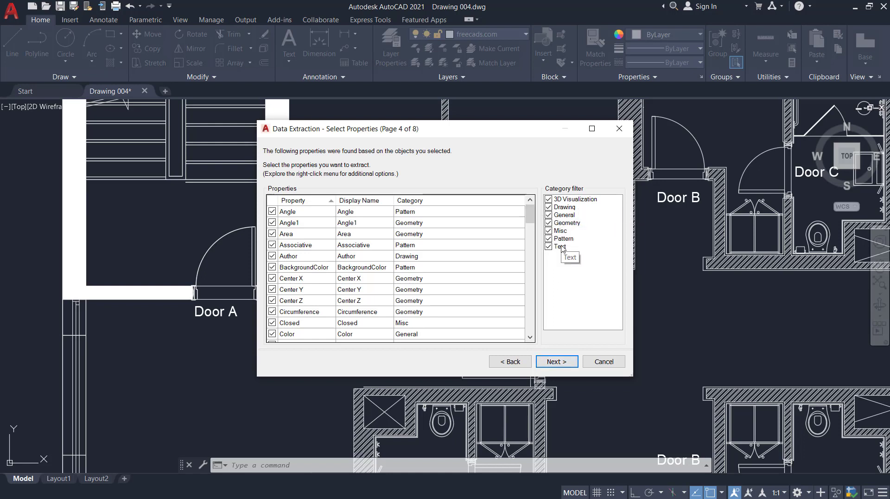
- Filter the property categories to Text only, excluding 3D Visualization, Drawing, General, Geometry, Misc and Pattern
{"action": "left_click", "coordinate": [549, 207]}
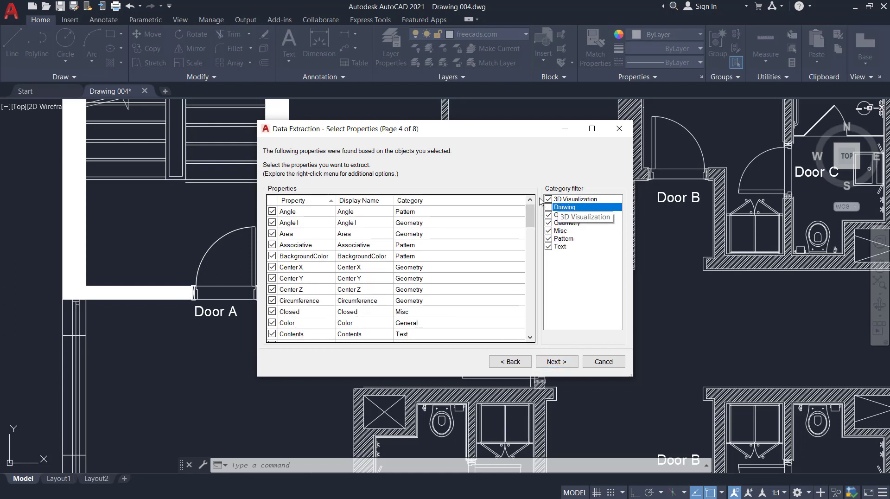
{"action": "left_click", "coordinate": [549, 199]}
{"action": "left_click", "coordinate": [549, 215]}
{"action": "left_click", "coordinate": [548, 222]}
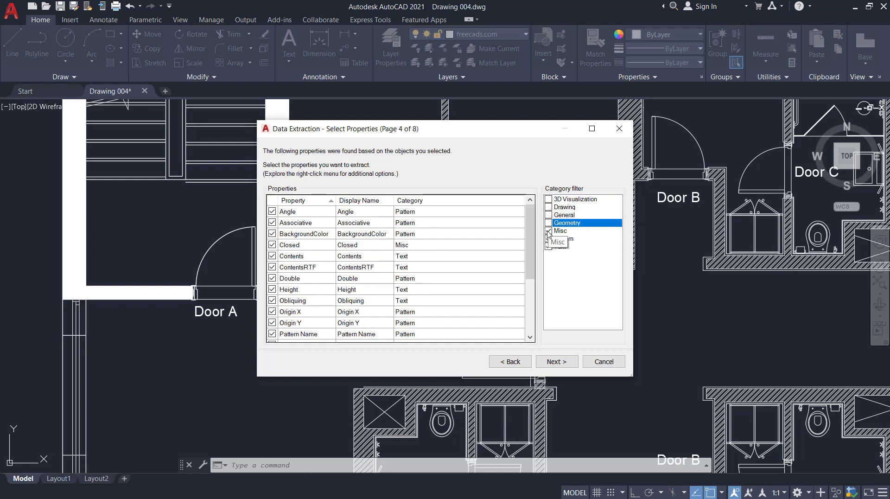
{"action": "left_click", "coordinate": [549, 231]}
{"action": "left_click", "coordinate": [548, 238]}
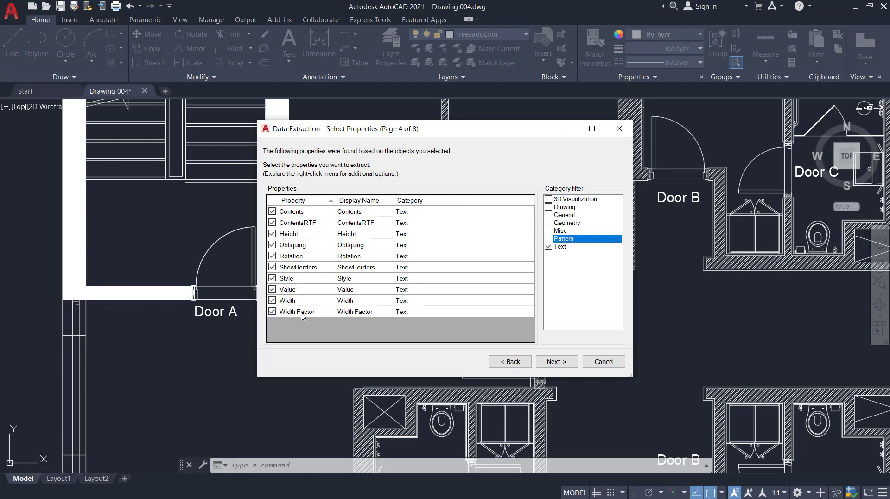
- Exclude every text property except Contents from the extraction and continue to refining the data
{"action": "left_click_drag", "start_coordinate": [301, 316], "coordinate": [292, 224]}
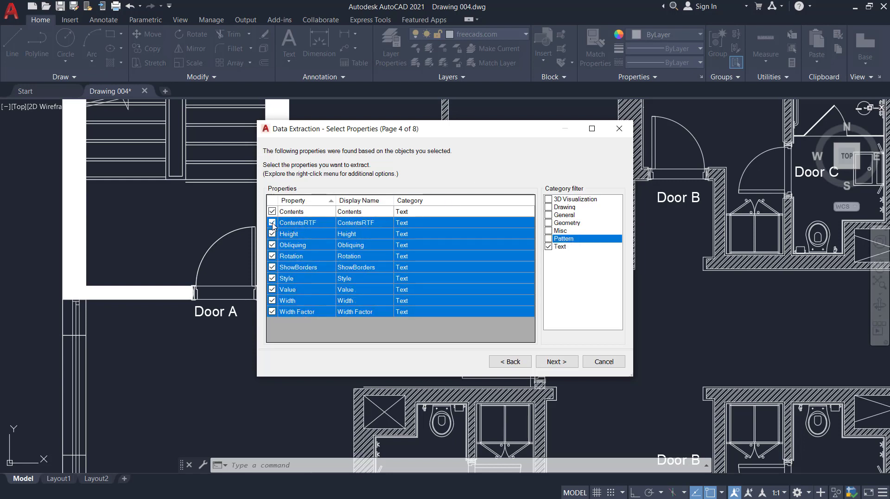
{"action": "left_click", "coordinate": [272, 223]}
{"action": "left_click", "coordinate": [552, 365]}
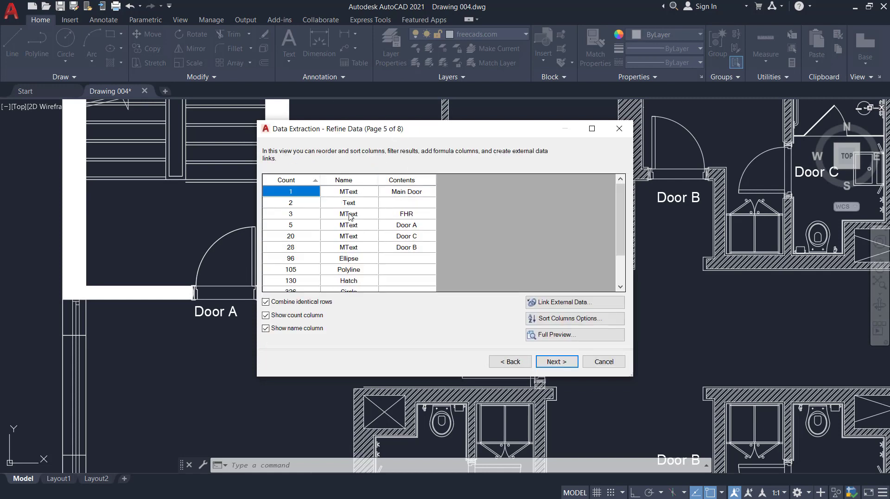
- Look through the extracted rows and try switching the count and name columns off and on
{"action": "scroll", "coordinate": [352, 220], "scroll_direction": "down", "scroll_amount": 2}
{"action": "scroll", "coordinate": [351, 230], "scroll_direction": "up", "scroll_amount": 2}
{"action": "left_click", "coordinate": [285, 319]}
{"action": "left_click", "coordinate": [285, 319]}
{"action": "left_click", "coordinate": [281, 328]}
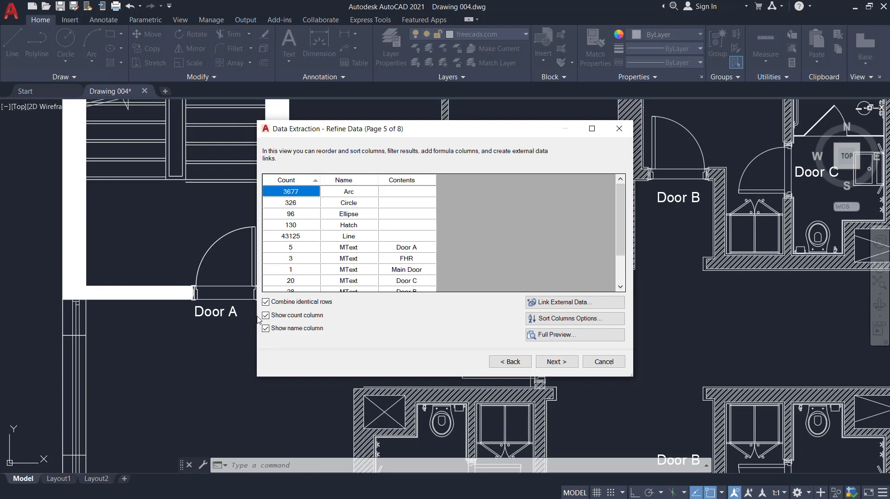
- Output the extracted data to an external file in the default location and finish the extraction
{"action": "left_click", "coordinate": [556, 362]}
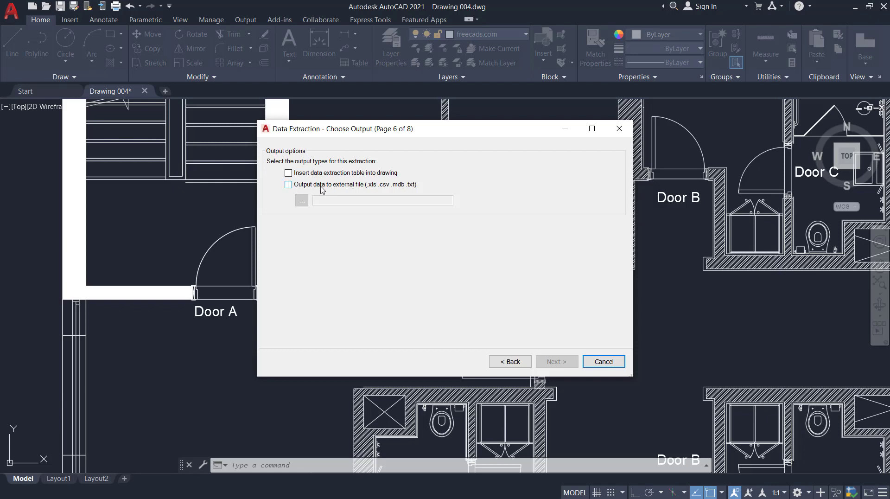
{"action": "left_click", "coordinate": [305, 185]}
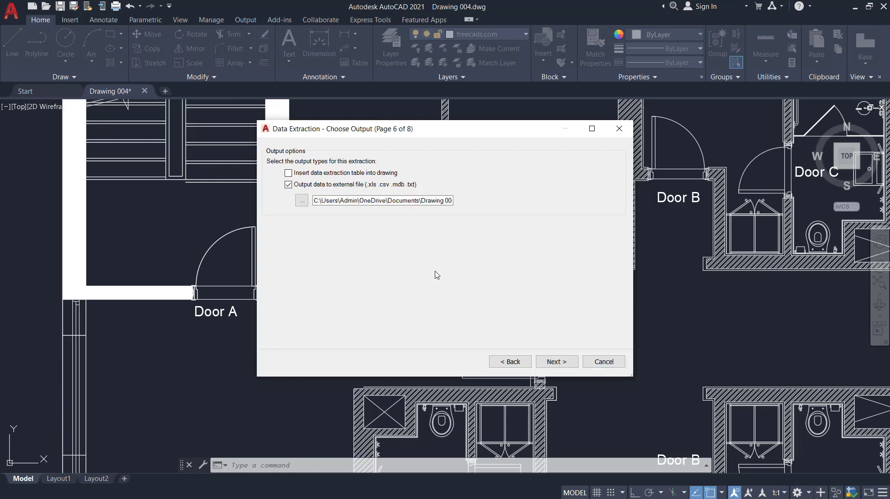
{"action": "left_click", "coordinate": [552, 363]}
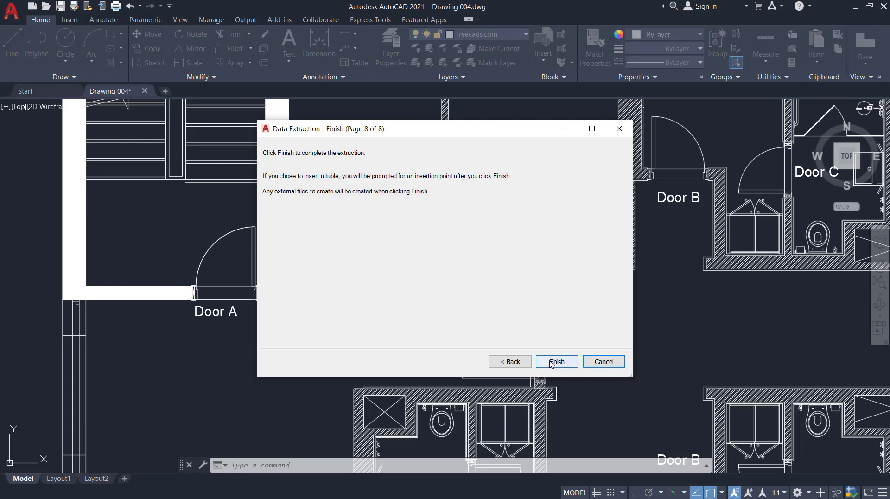
{"action": "left_click", "coordinate": [556, 361]}
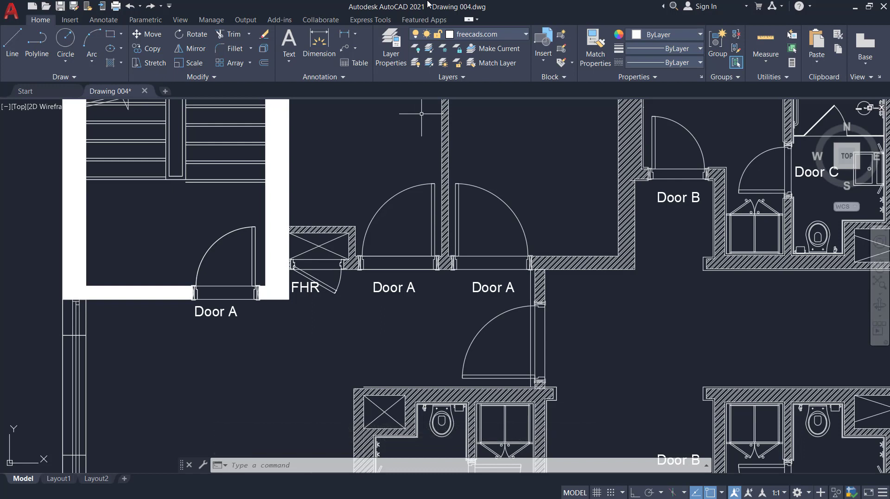
- Switch to the Demo Files folder in File Explorer, and view the exported Drawing 004 spreadsheet in Excel
{"action": "left_click", "coordinate": [854, 7]}
{"action": "left_click", "coordinate": [160, 489]}
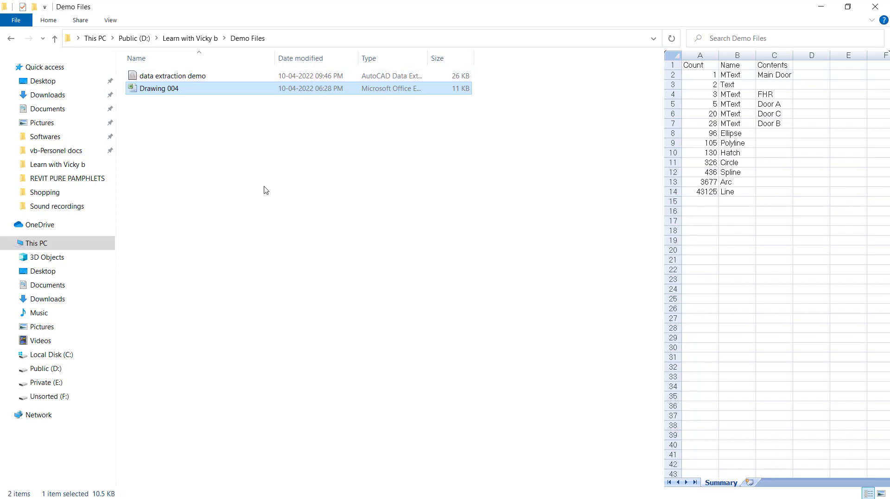
{"action": "mouse_move", "coordinate": [278, 493]}
{"action": "left_click", "coordinate": [215, 491]}
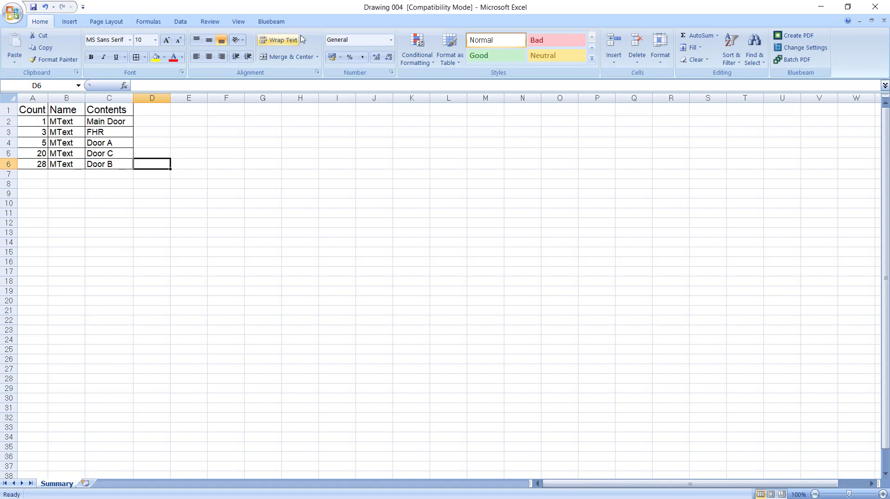
{"action": "left_click", "coordinate": [214, 163]}
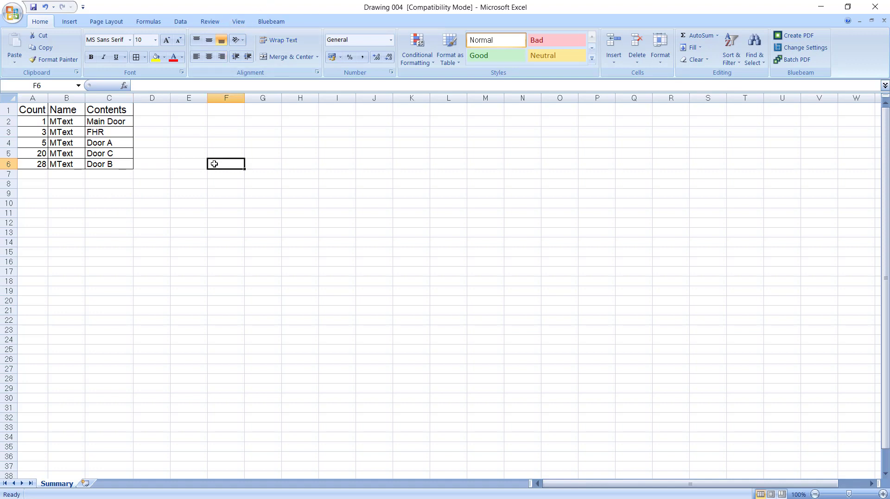